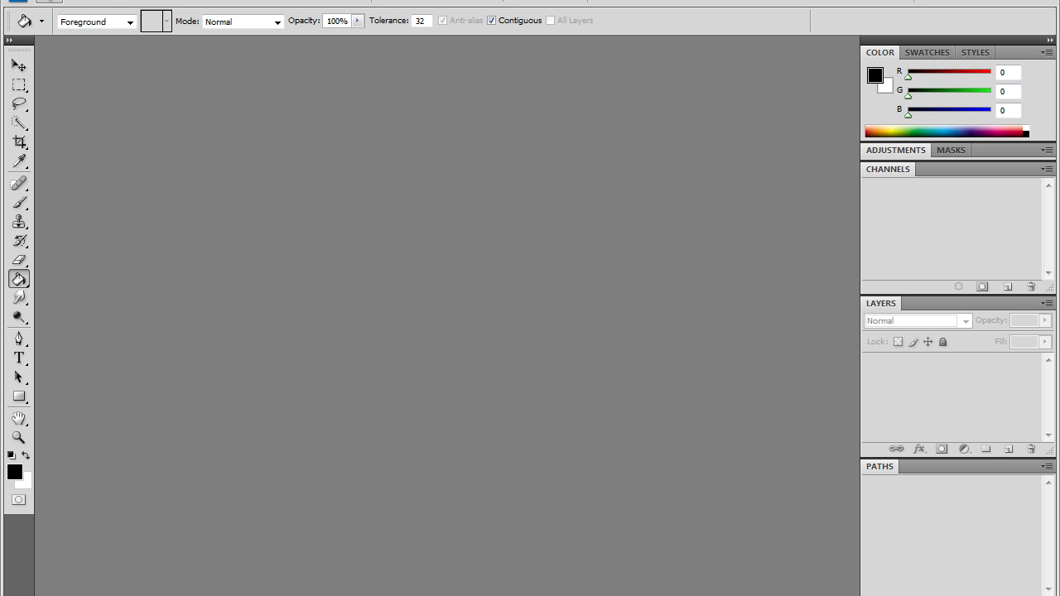
- Create a new 500 × 500 pixel document with Ctrl+N
key(ctrl+n)
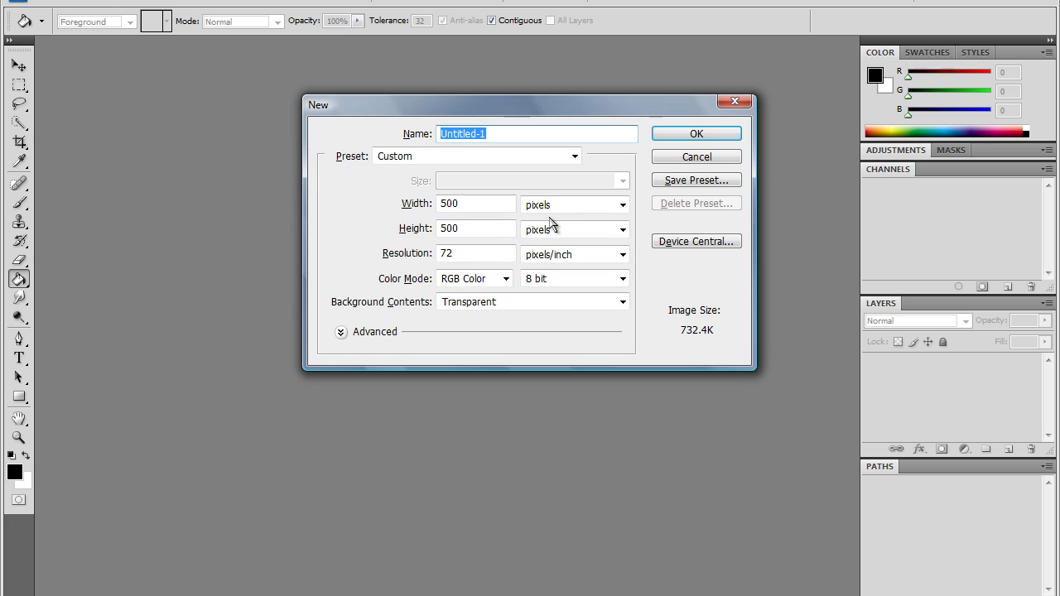
double_click(473, 211)
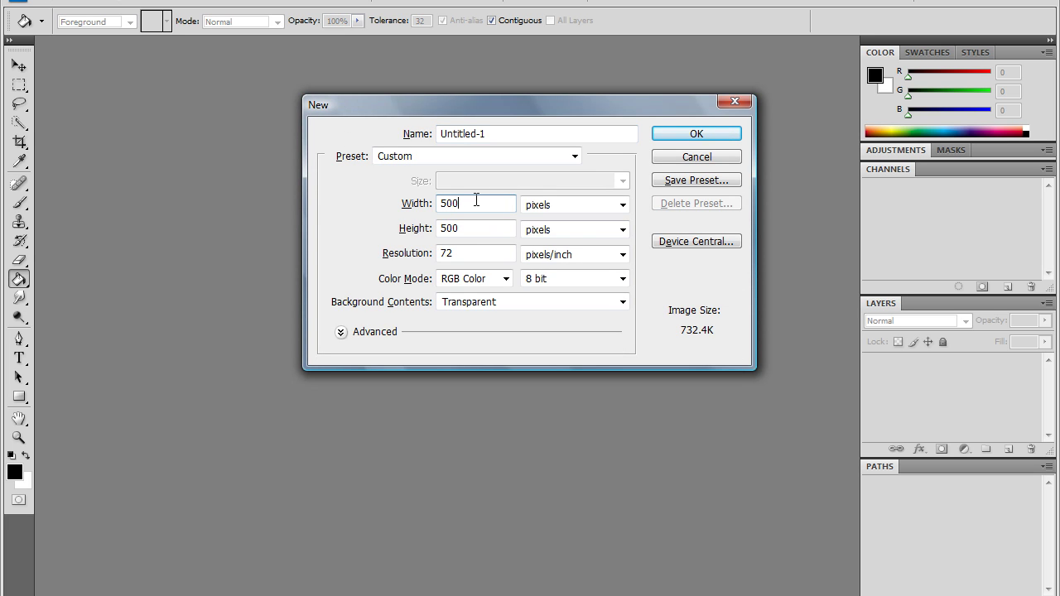
key(Tab)
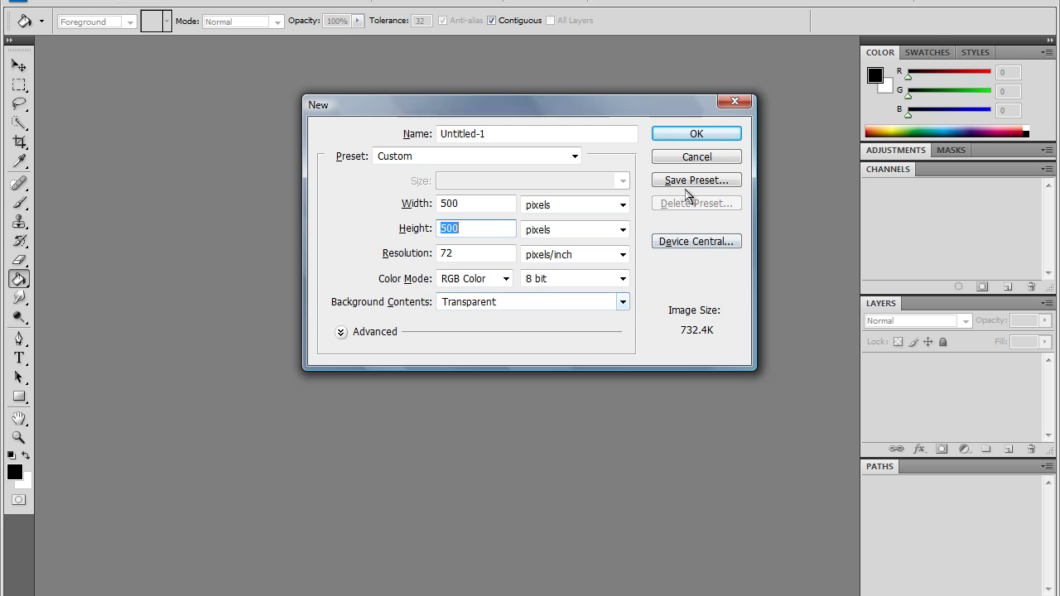
click(717, 137)
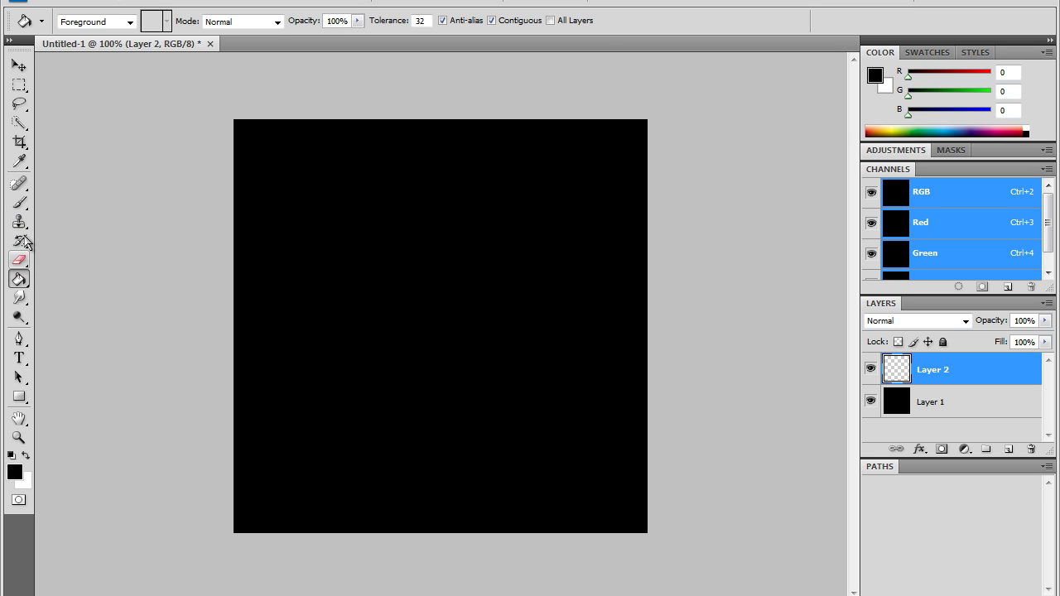
- Choose the Brush Tool and set its tip to the 9 px hard round preset
click(22, 201)
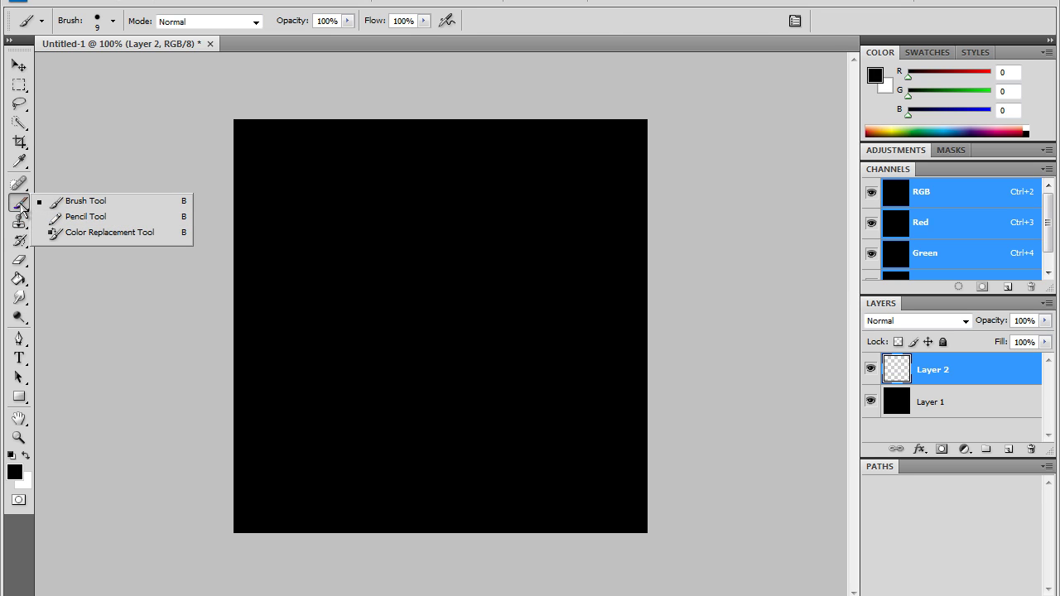
click(90, 202)
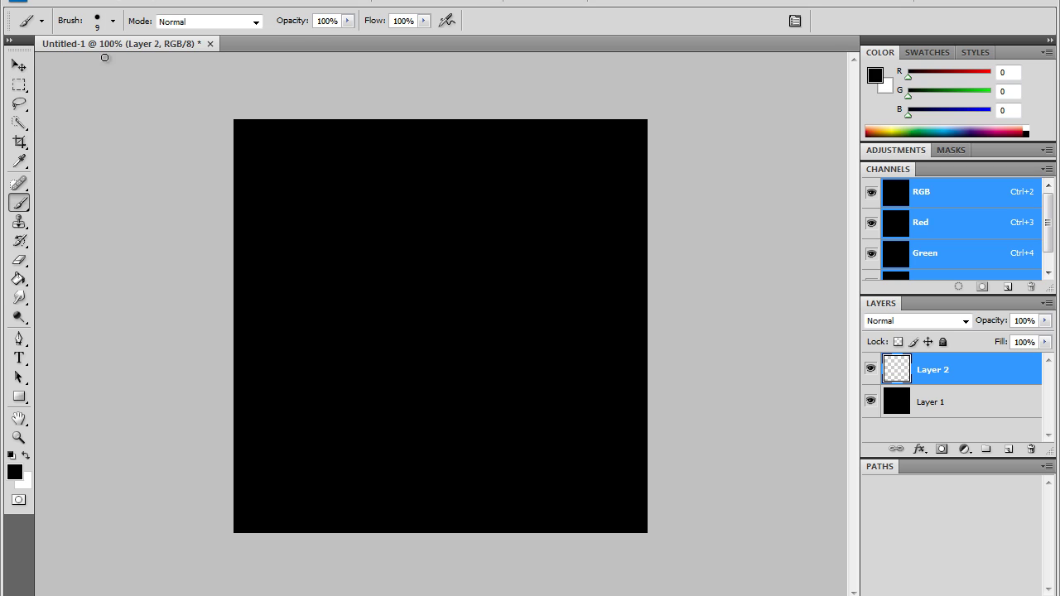
click(113, 20)
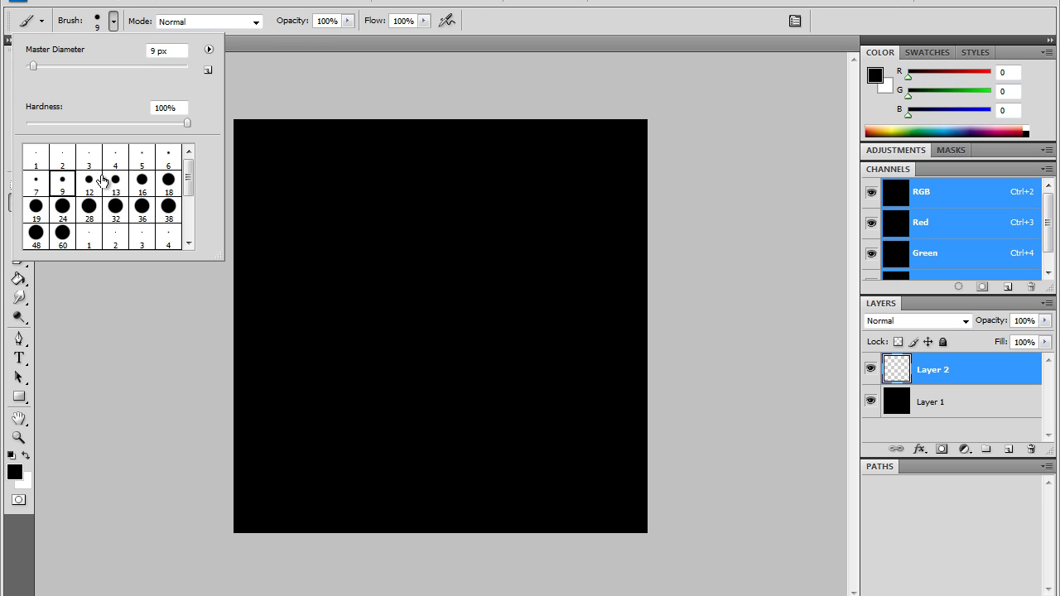
click(36, 182)
click(63, 183)
click(114, 22)
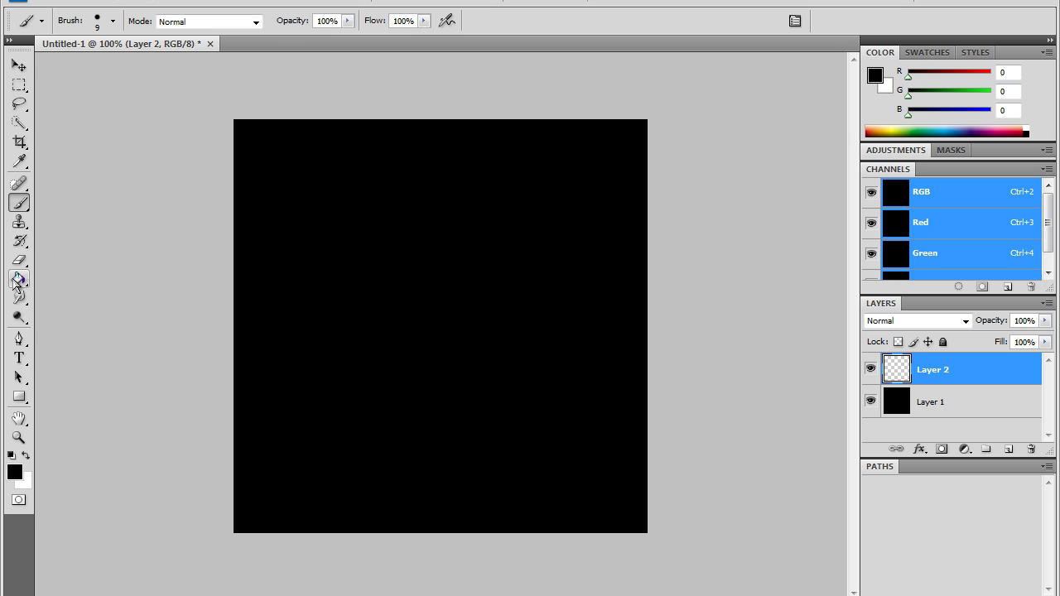
- With the Pen Tool, draw a four-anchor curved path that loops twice across the canvas
drag(18, 338, 135, 358)
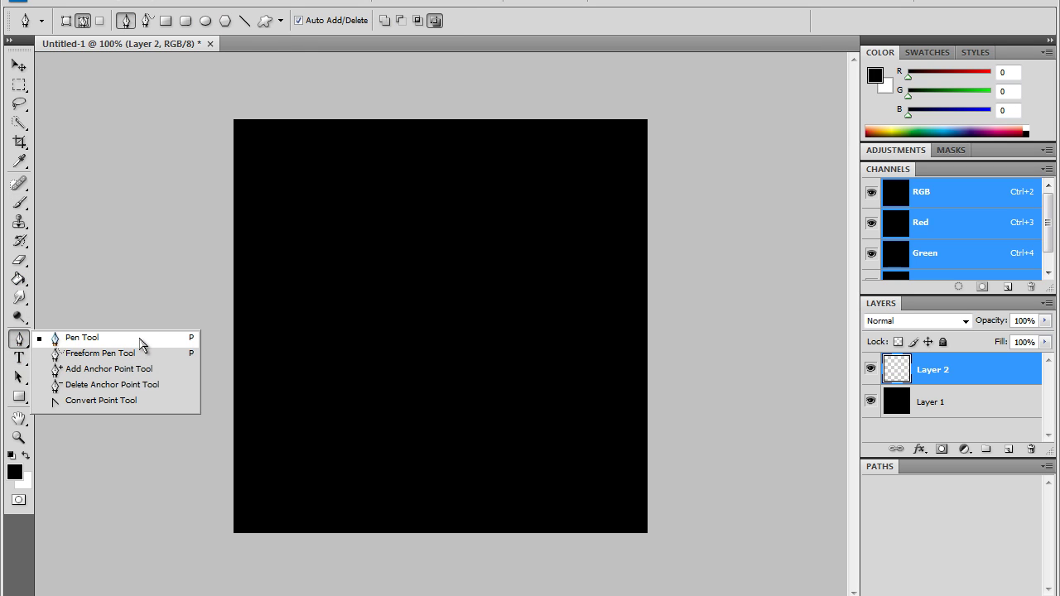
click(143, 346)
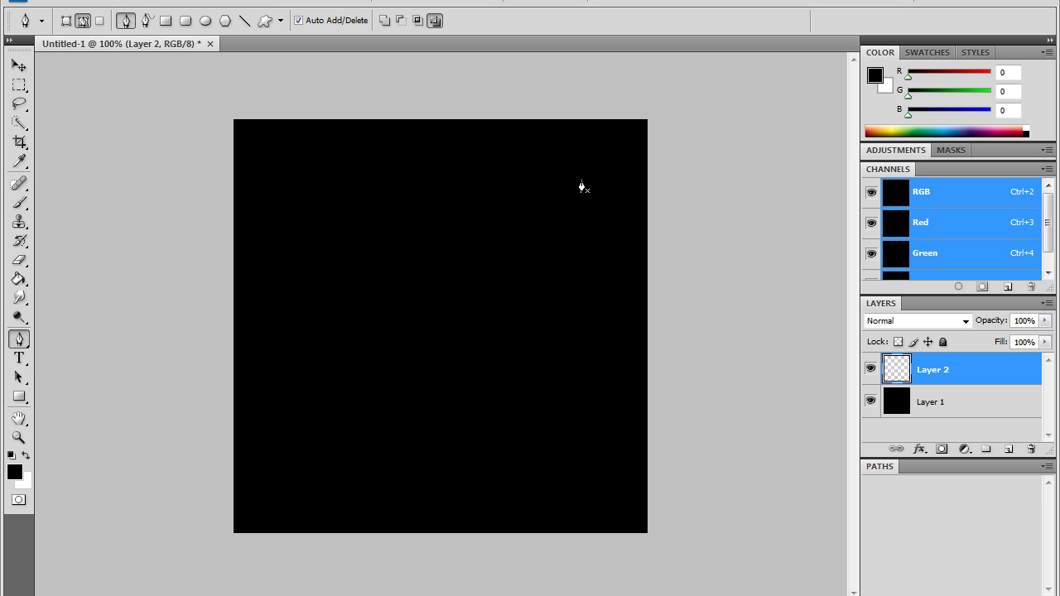
drag(574, 130, 256, 520)
drag(449, 317, 579, 595)
drag(518, 285, 358, 516)
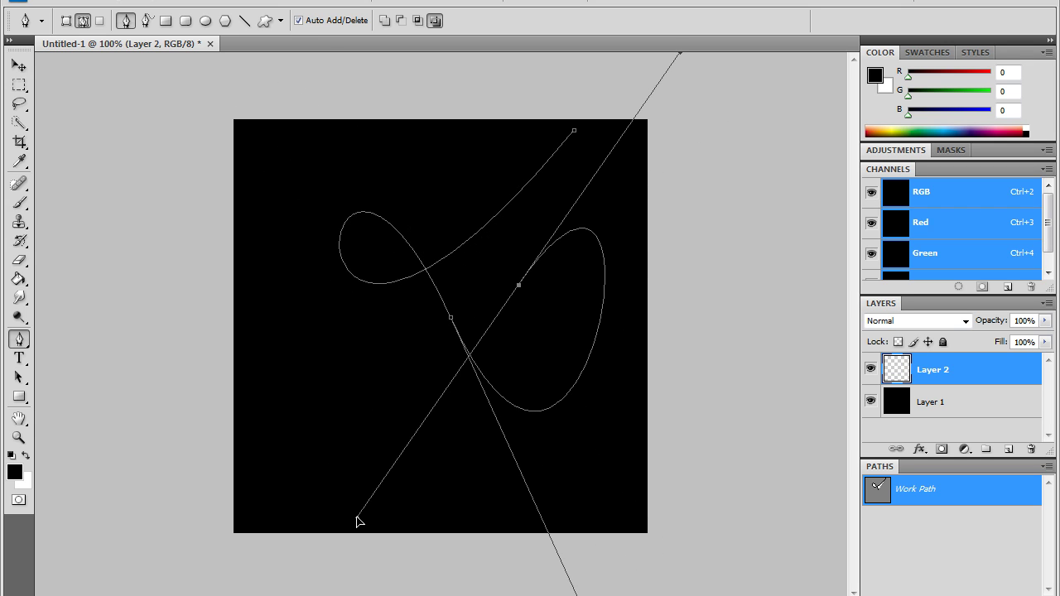
drag(381, 319, 617, 283)
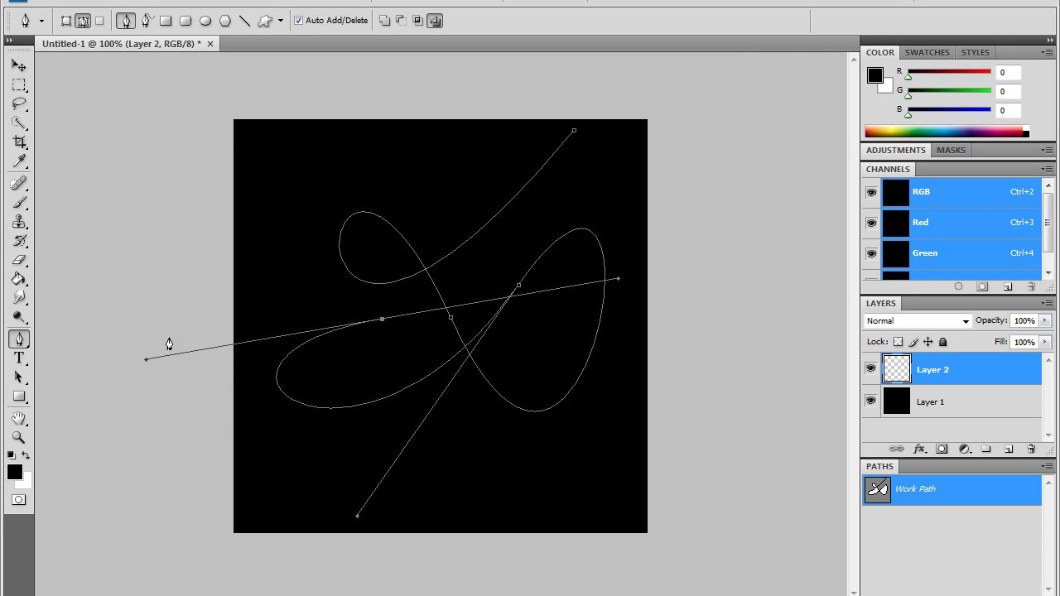
- Stroke the work path onto Layer 2 using the Brush tool
right_click(462, 355)
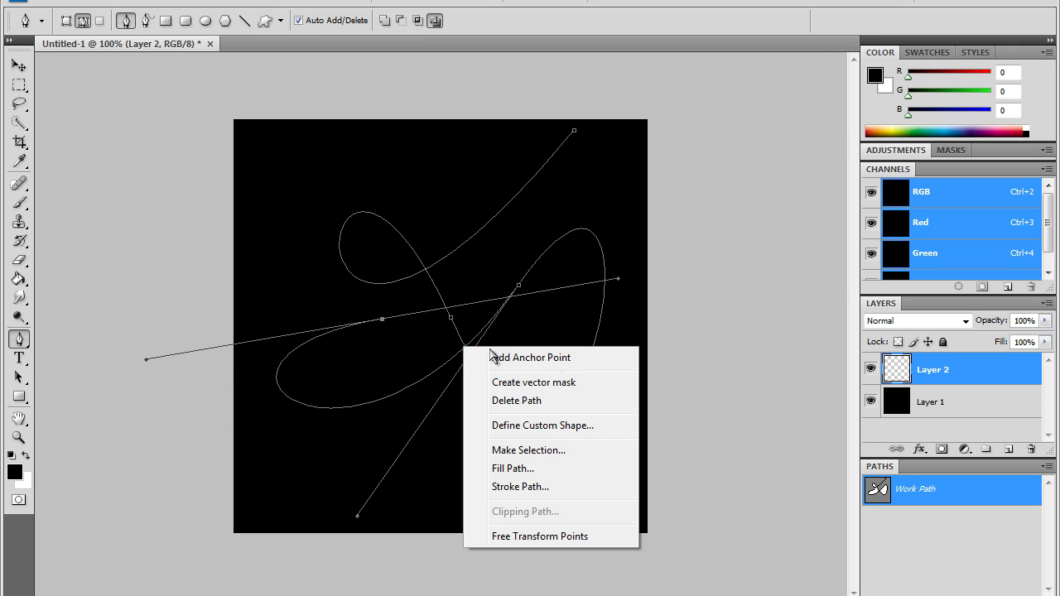
click(547, 489)
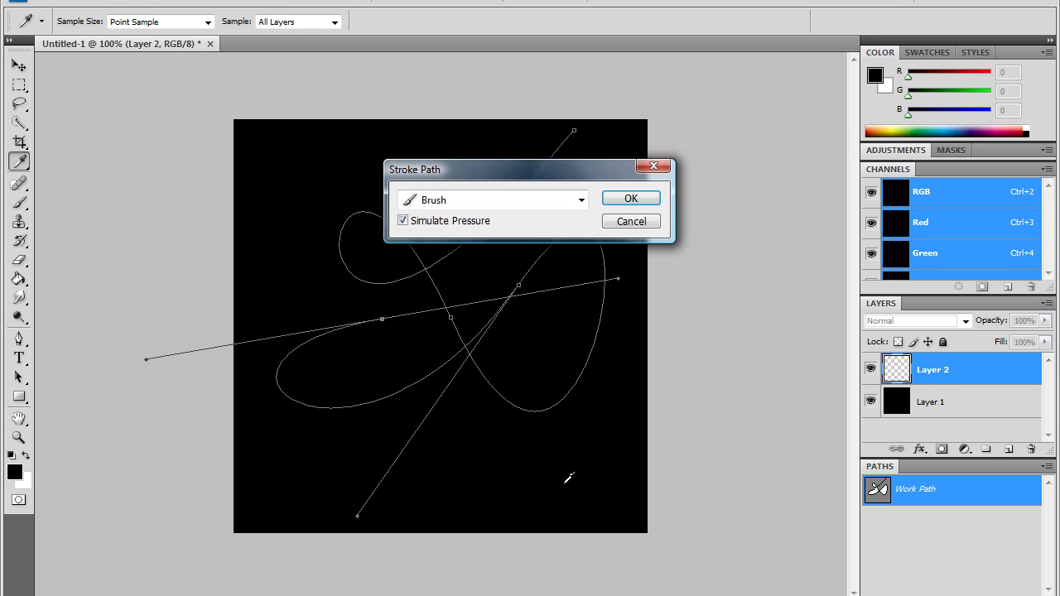
click(461, 204)
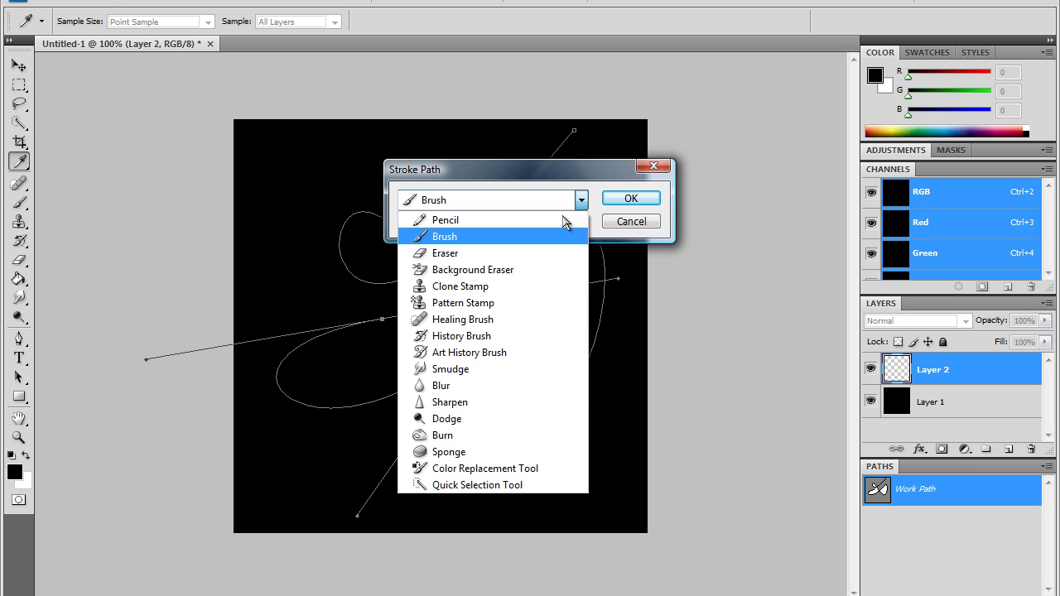
click(544, 237)
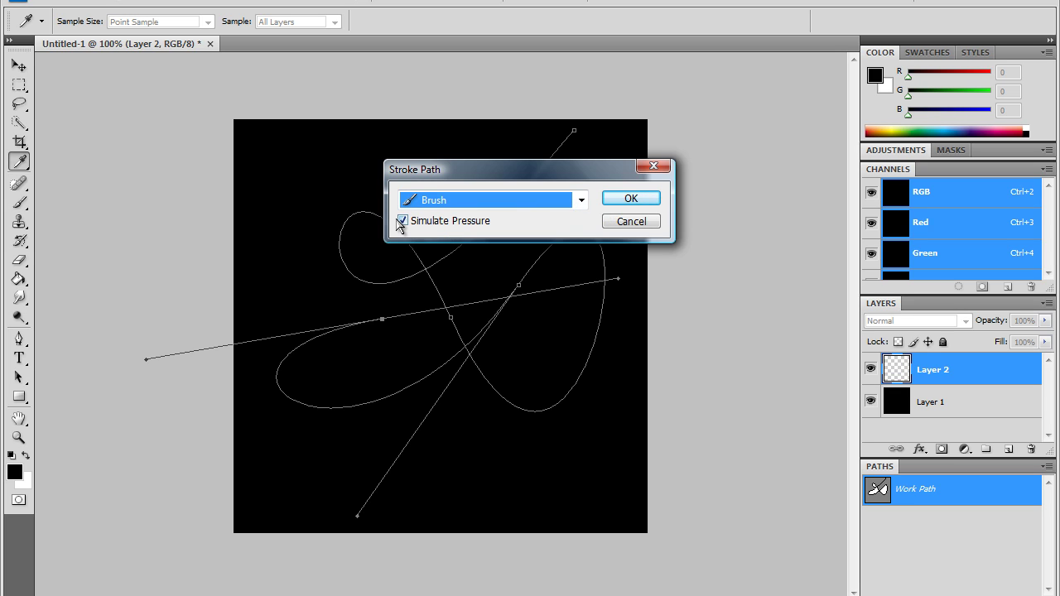
click(627, 200)
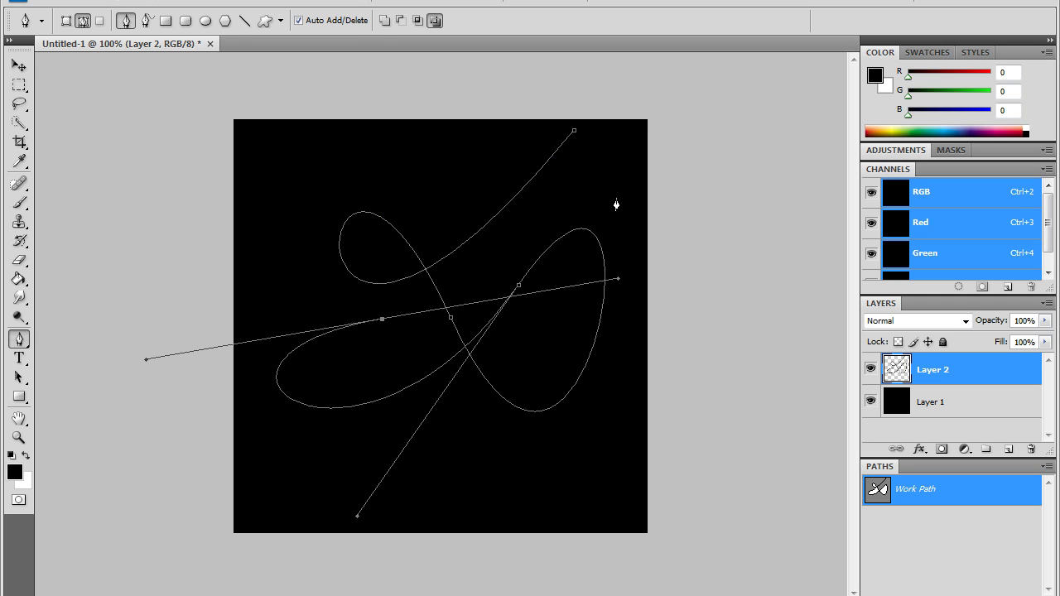
- Set the foreground colour to pale green #eeffee
click(15, 472)
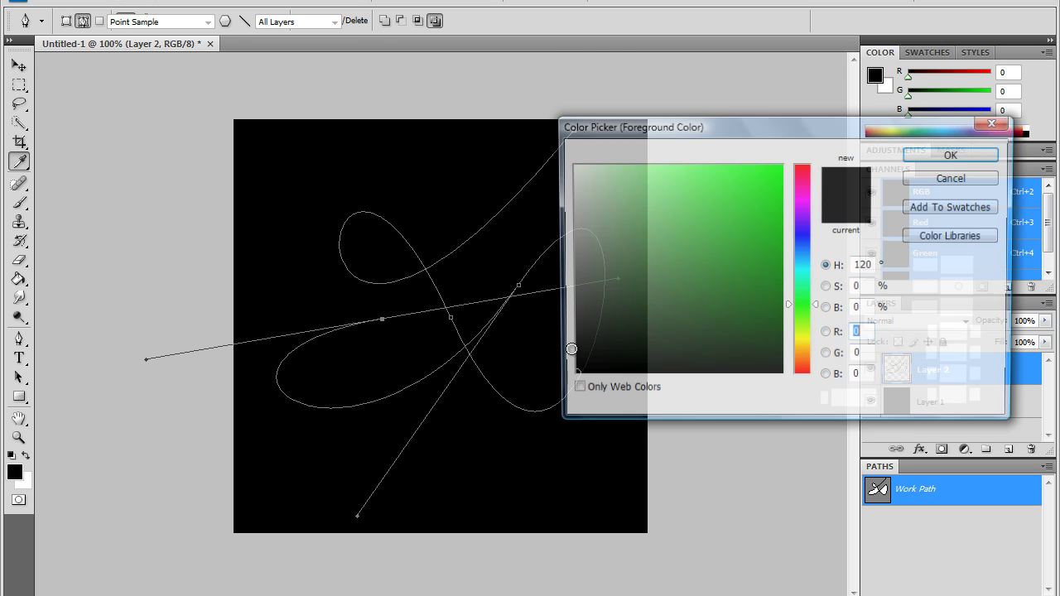
click(744, 315)
click(869, 401)
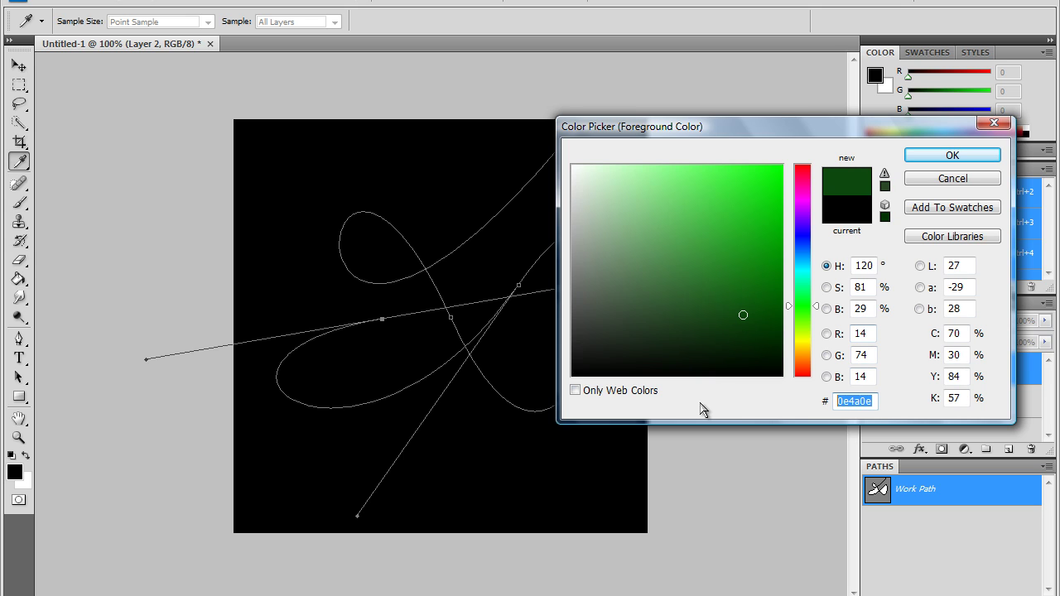
text(eeffee)
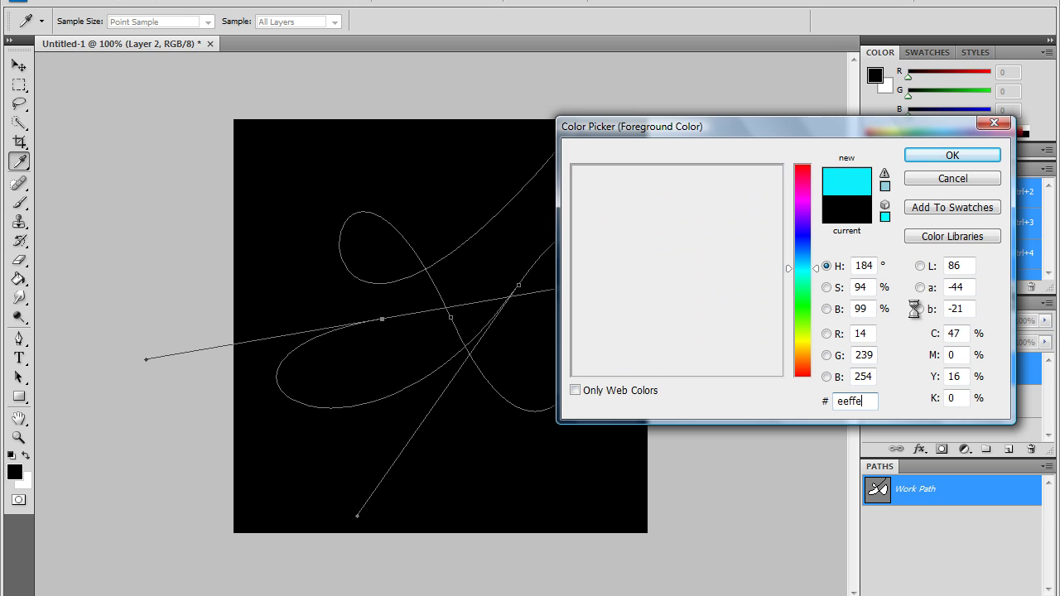
click(952, 156)
- Stroke the work path again with the brush in the new pale green
key(p)
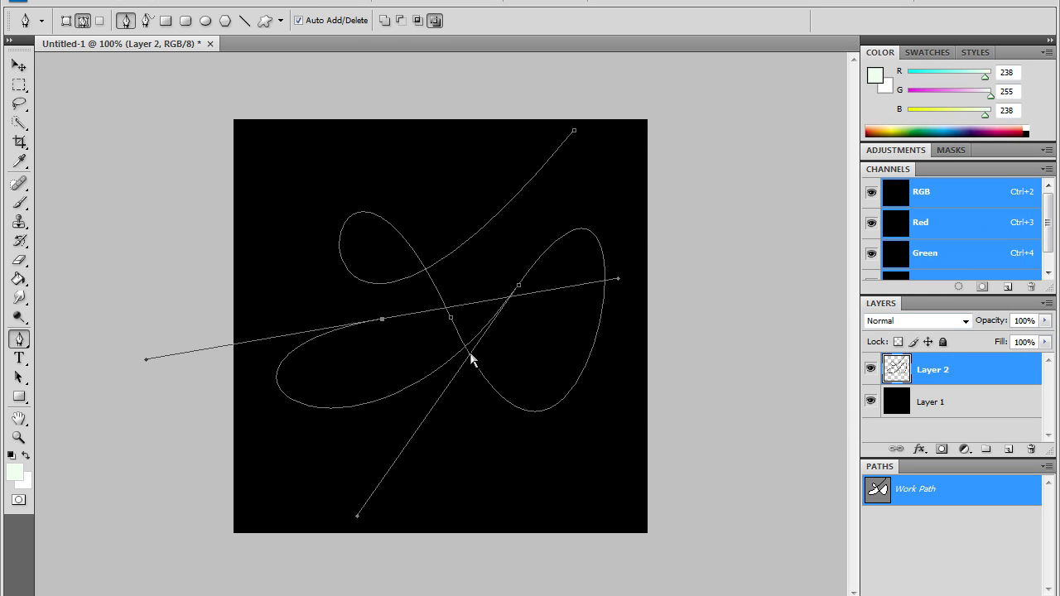
right_click(470, 358)
click(567, 496)
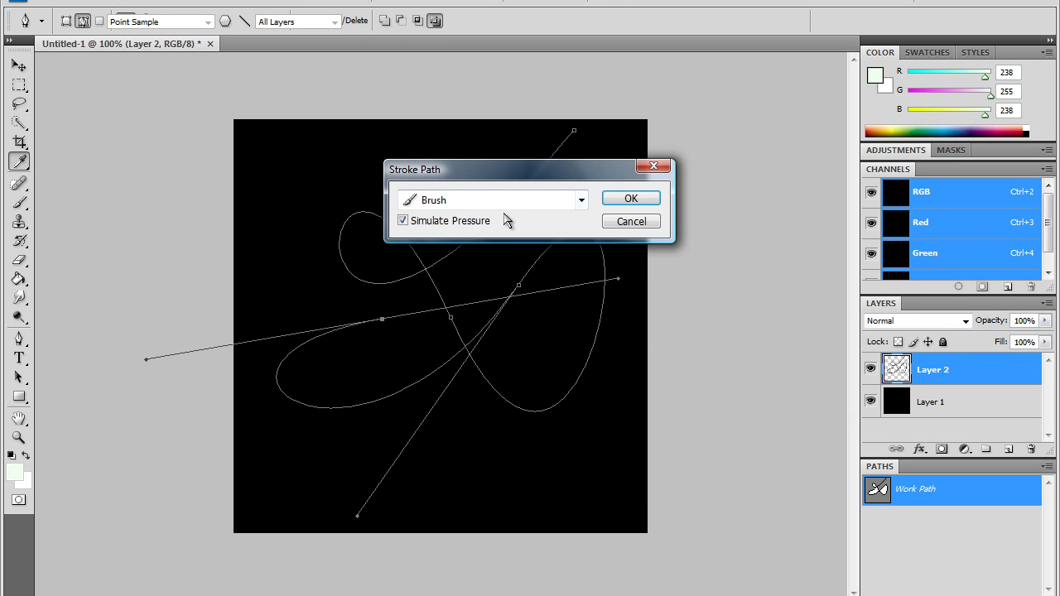
click(631, 198)
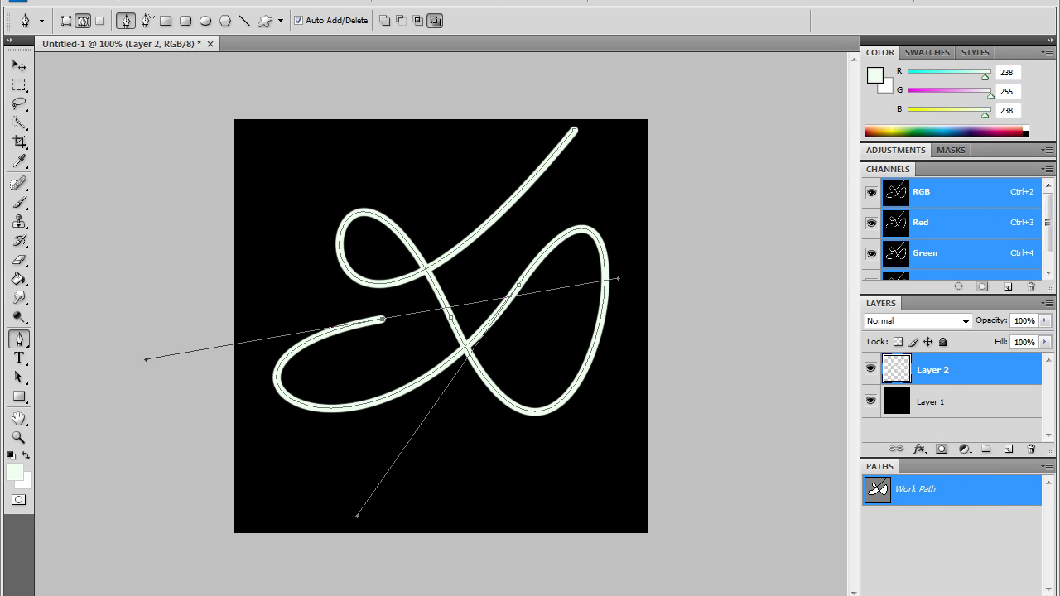
- Delete the Work Path and add an Outer Glow layer style to Layer 2
key(Delete)
click(468, 236)
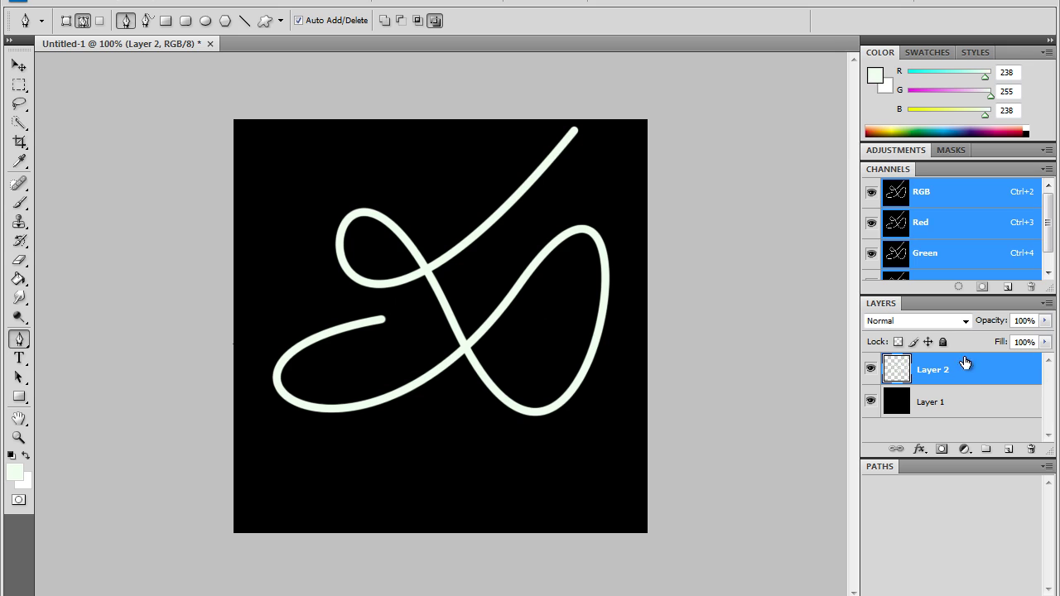
click(919, 449)
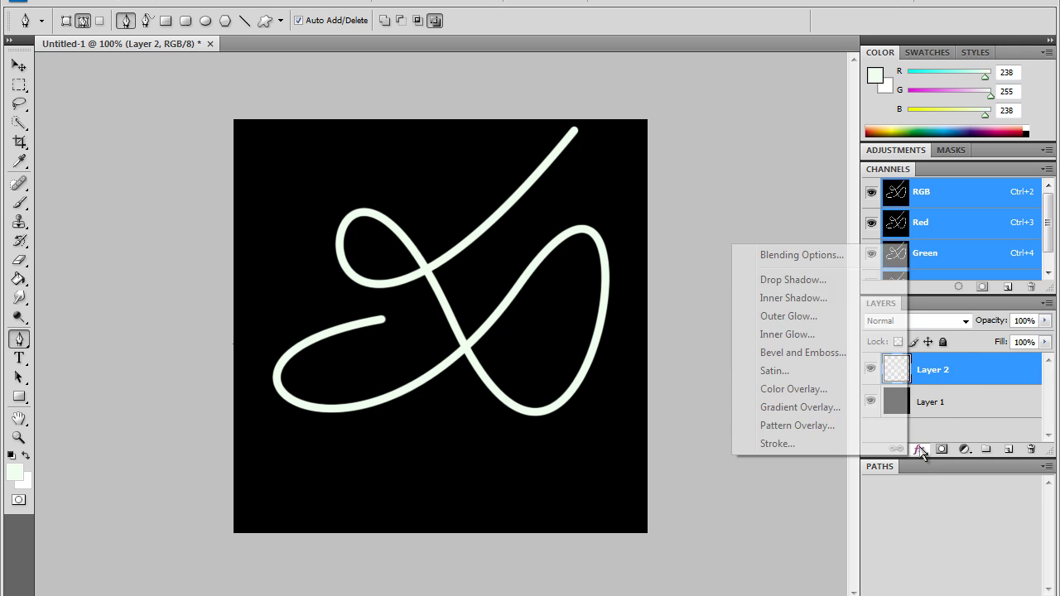
click(809, 318)
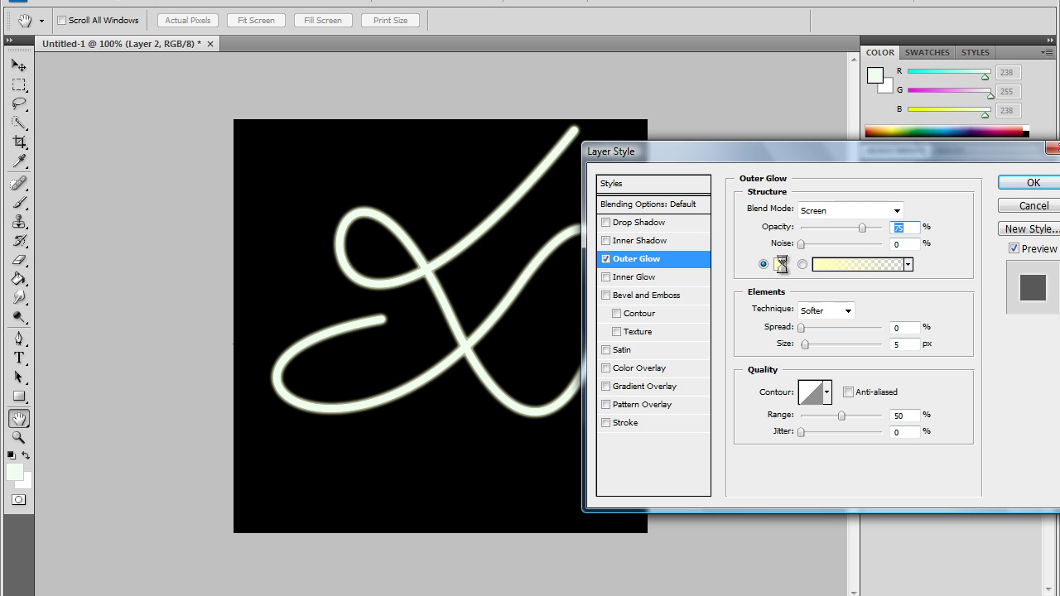
- Set the outer glow colour to green #7dff6e
click(779, 264)
click(857, 402)
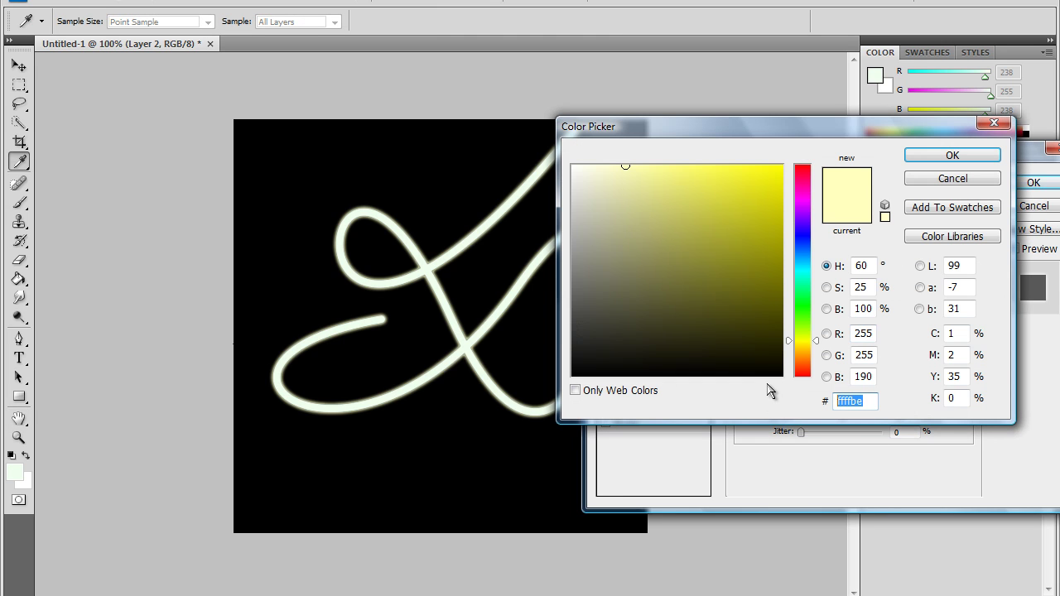
text(7dff6e)
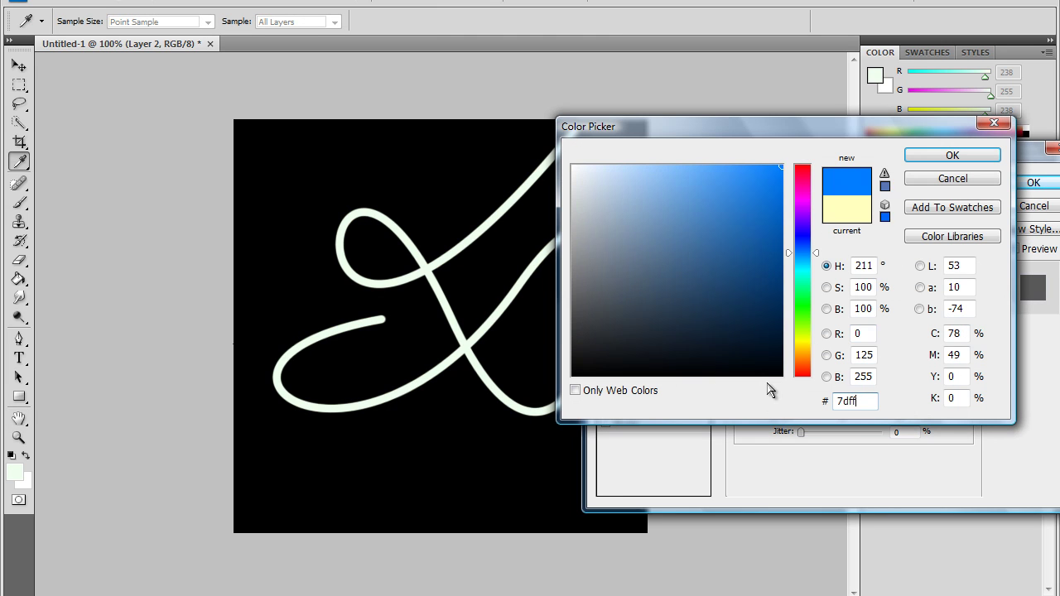
click(979, 156)
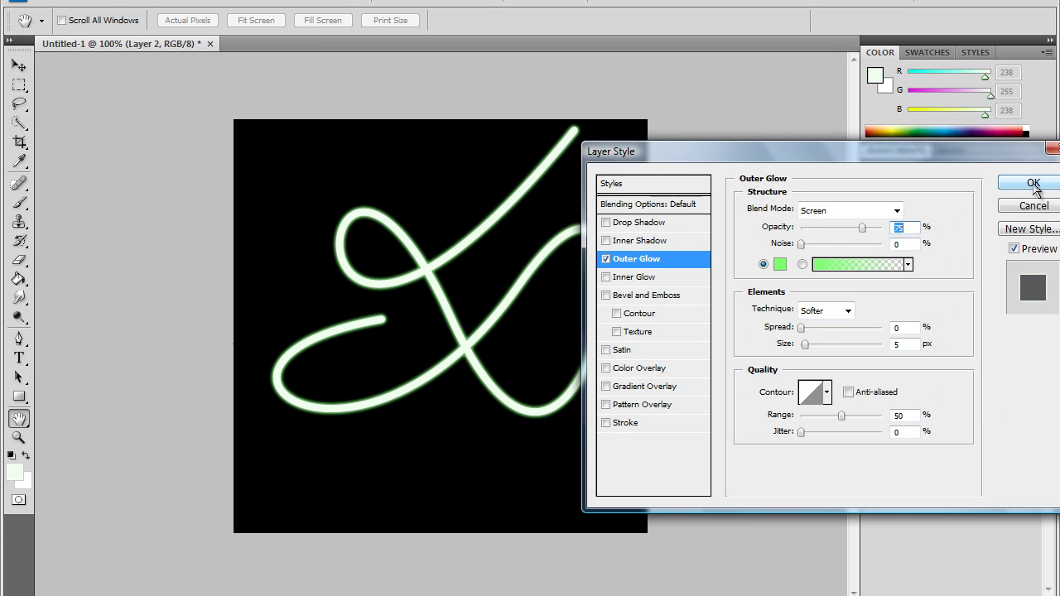
- Raise the Outer Glow opacity to 90%, keep the Softer technique, and apply the style
mouse_move(862, 228)
mouse_down()
mouse_move(883, 227)
mouse_move(754, 236)
mouse_move(876, 233)
mouse_up()
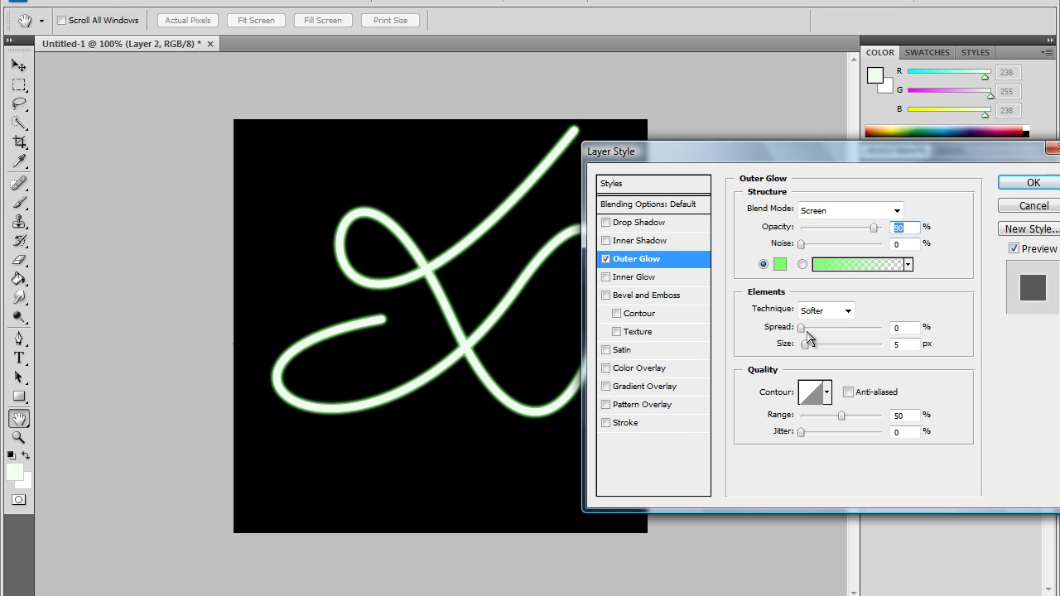
click(844, 306)
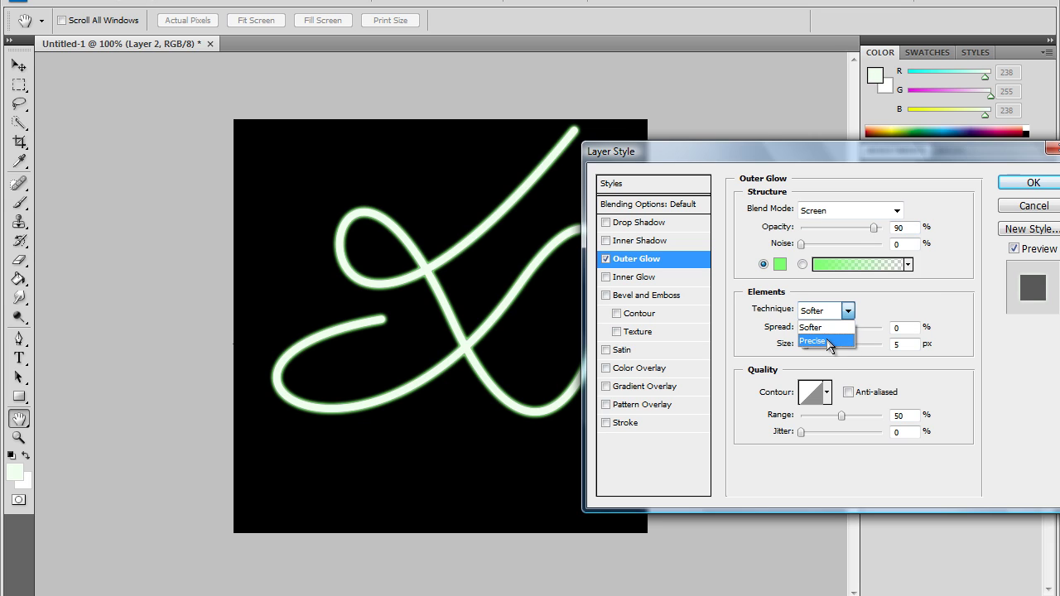
click(830, 333)
click(839, 315)
click(824, 327)
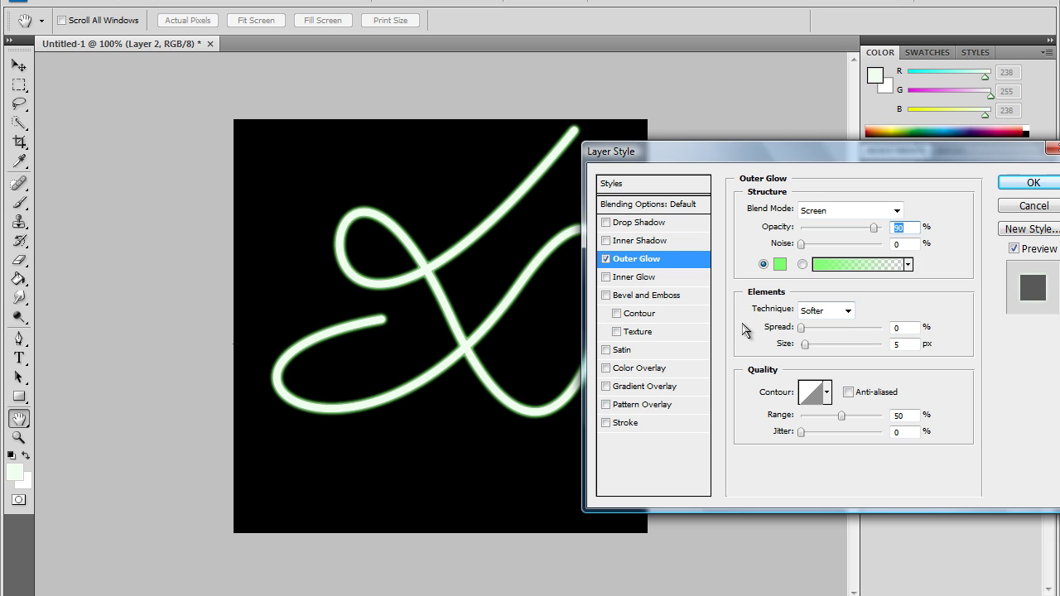
drag(654, 153, 644, 193)
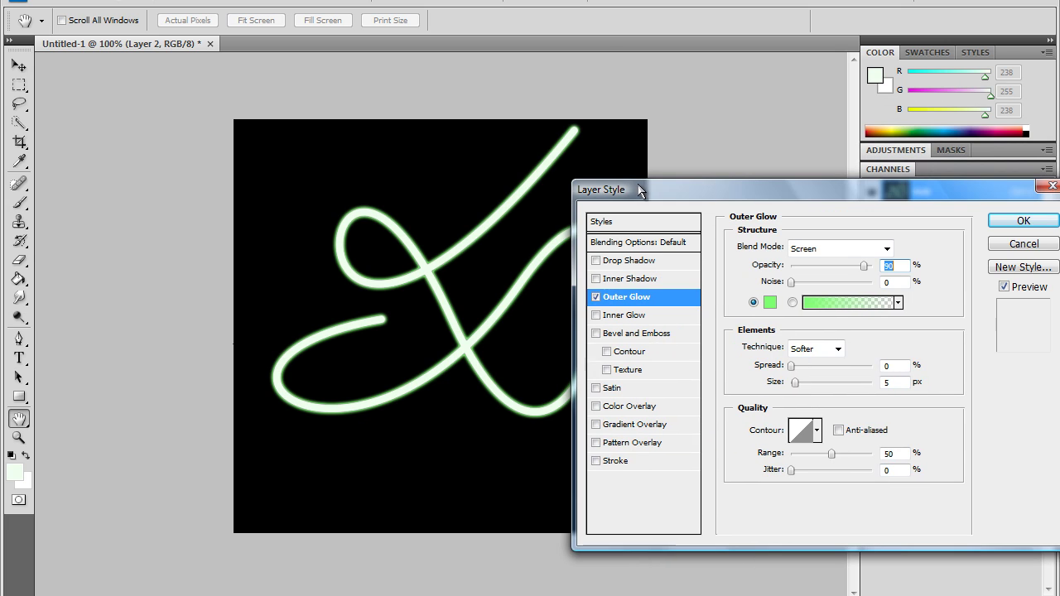
click(1020, 221)
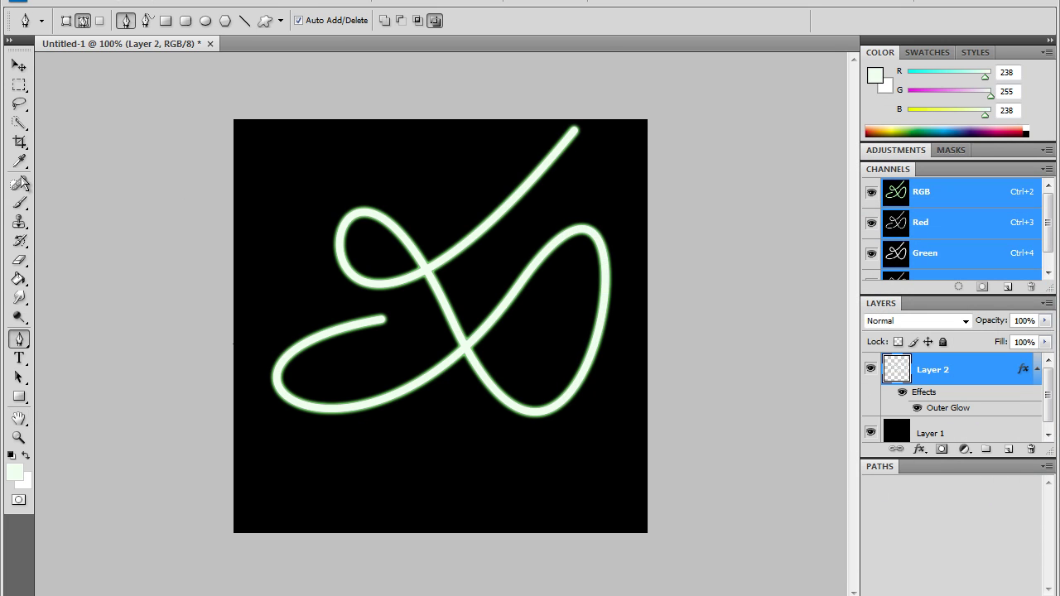
- Switch to the Brush tool with the 6 px brush preset
click(19, 203)
click(114, 22)
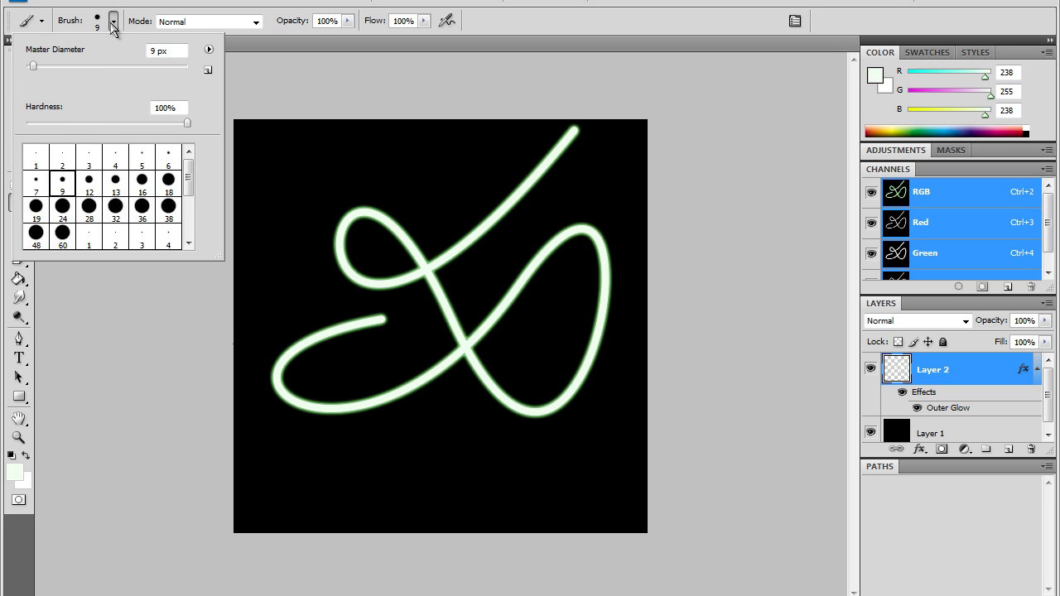
click(168, 156)
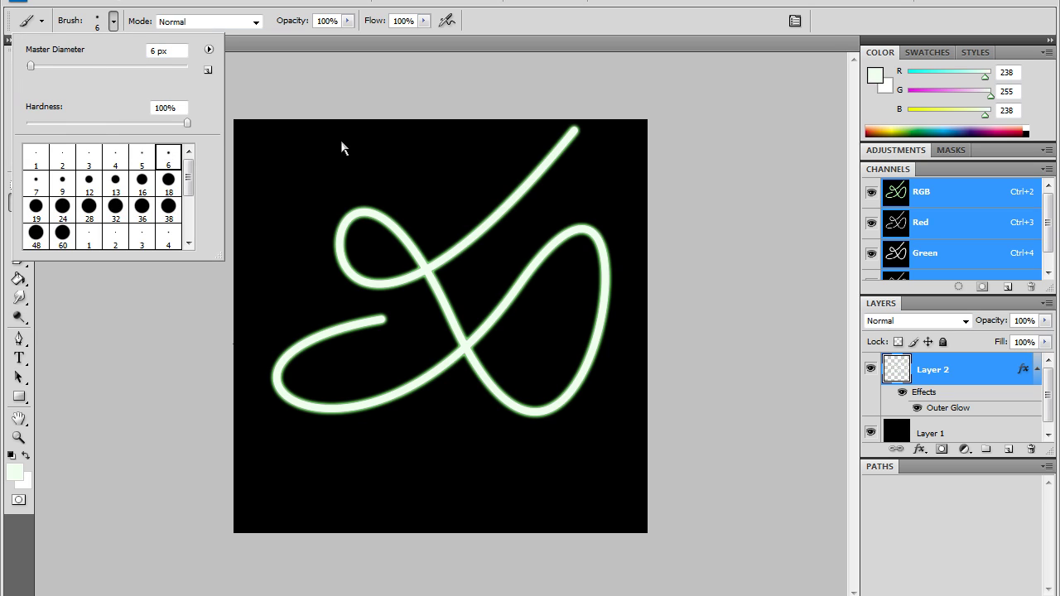
click(114, 22)
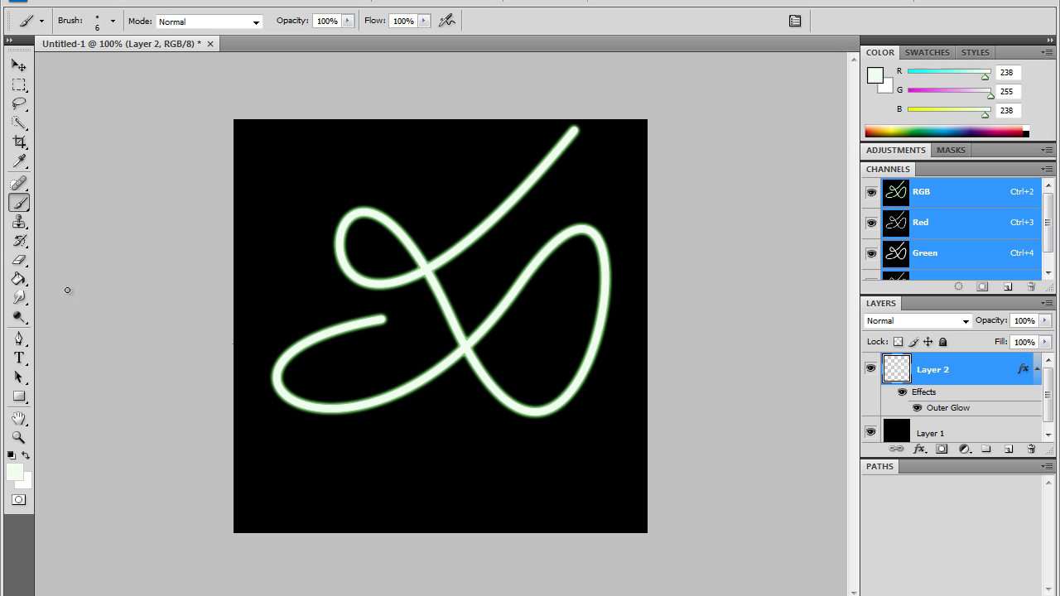
- Draw a new three-anchor looping pen path near the canvas top-left
click(19, 338)
drag(228, 305, 372, 150)
drag(261, 157, 25, 121)
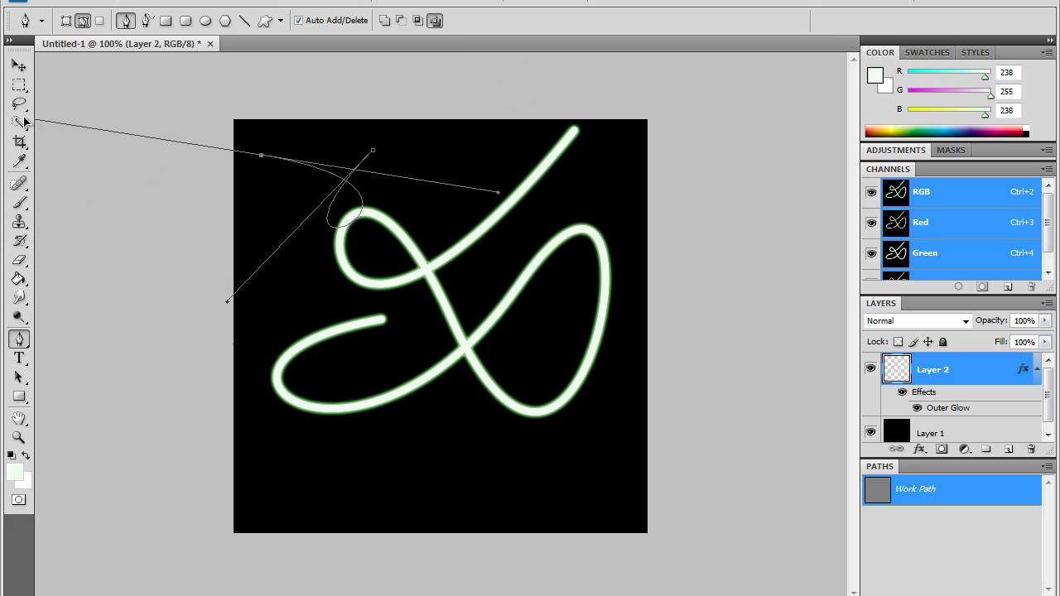
drag(424, 189, 237, 245)
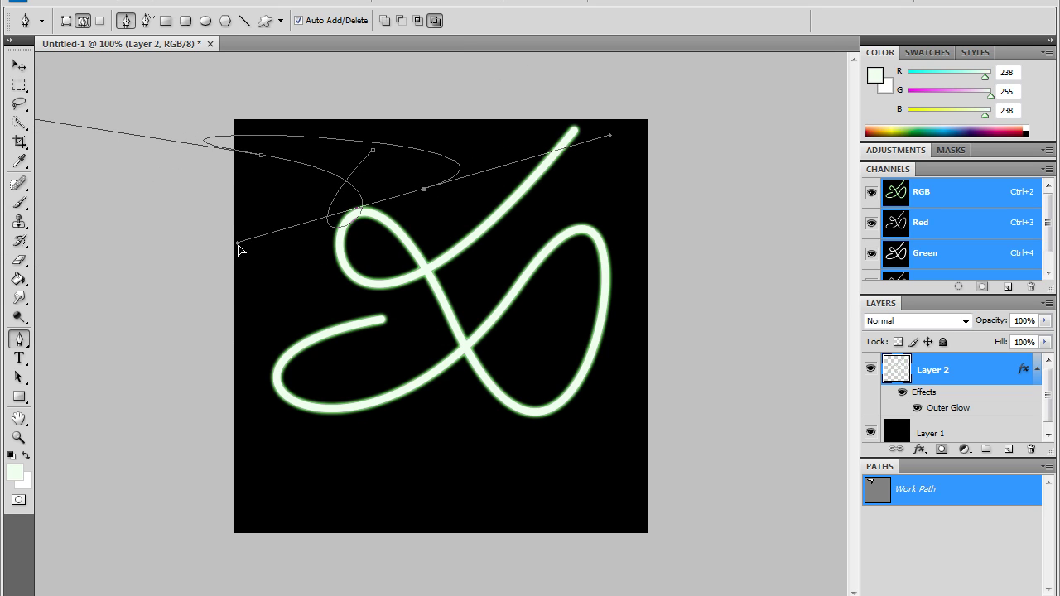
- Stroke the new path with the 6 px brush, then delete the Work Path
right_click(424, 194)
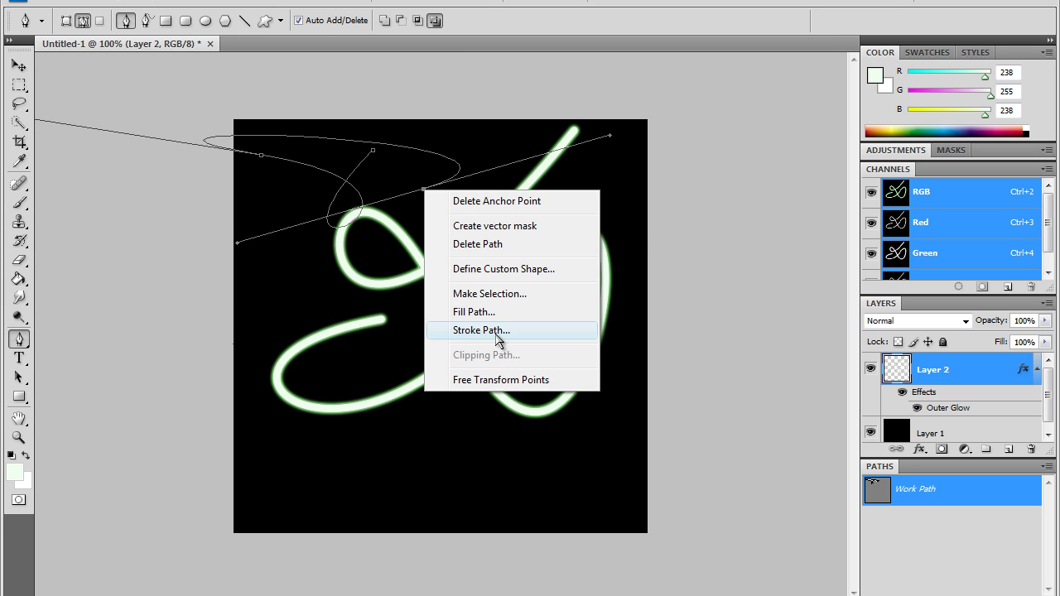
click(500, 330)
click(646, 203)
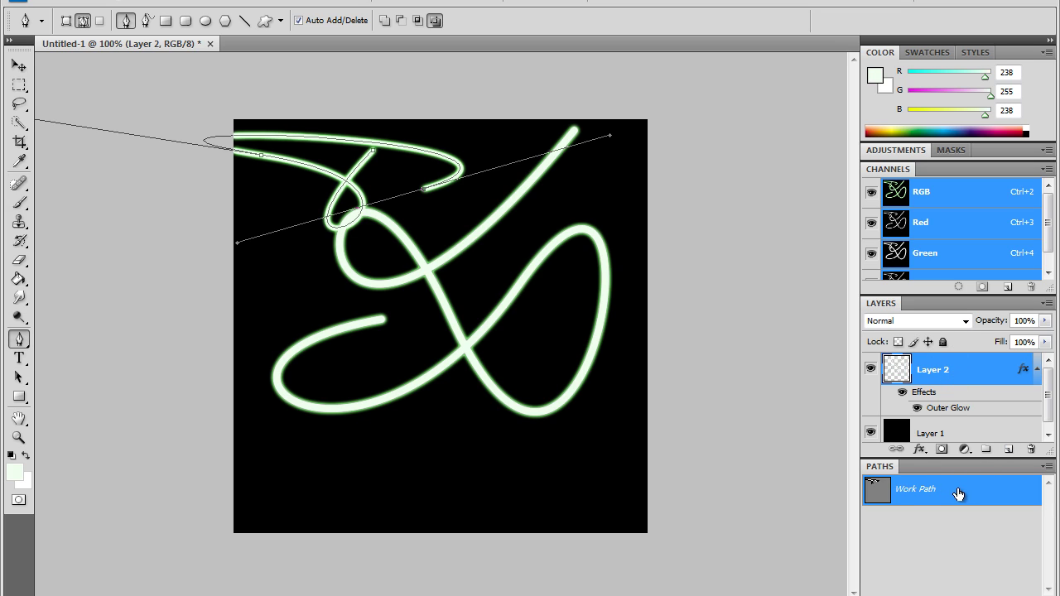
right_click(909, 500)
click(990, 528)
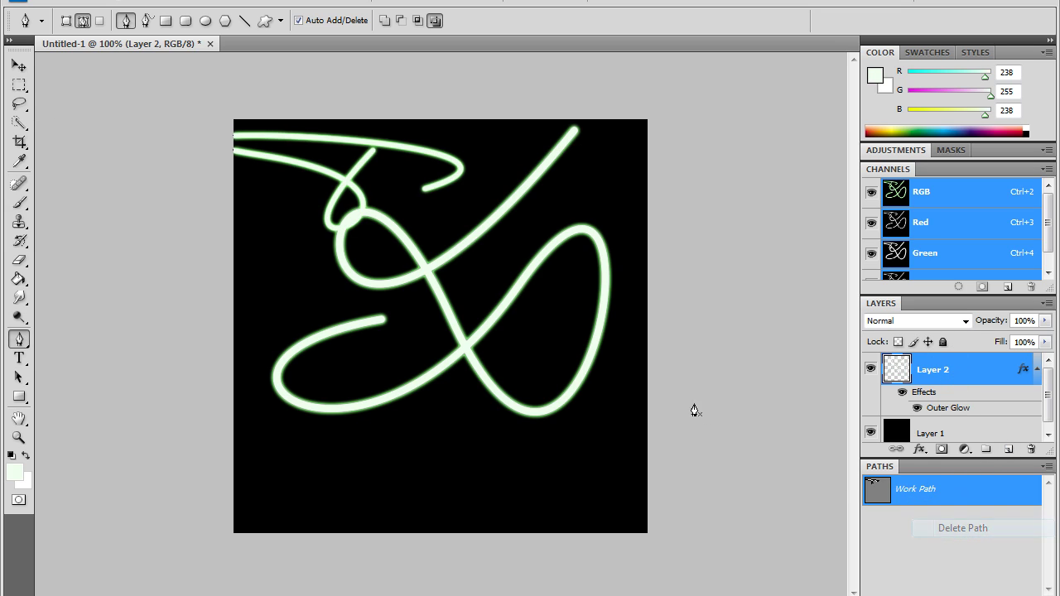